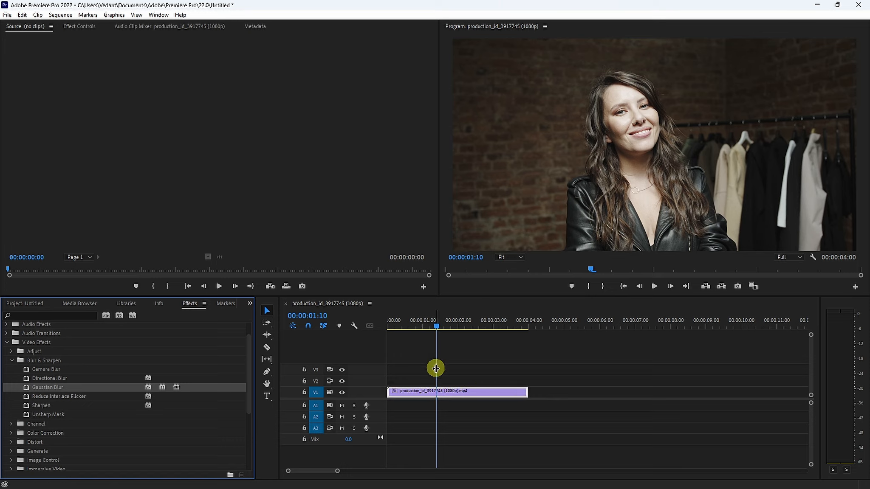
- Show the clip's effect controls and set the Gaussian Blur's Blurriness to 43
click(78, 27)
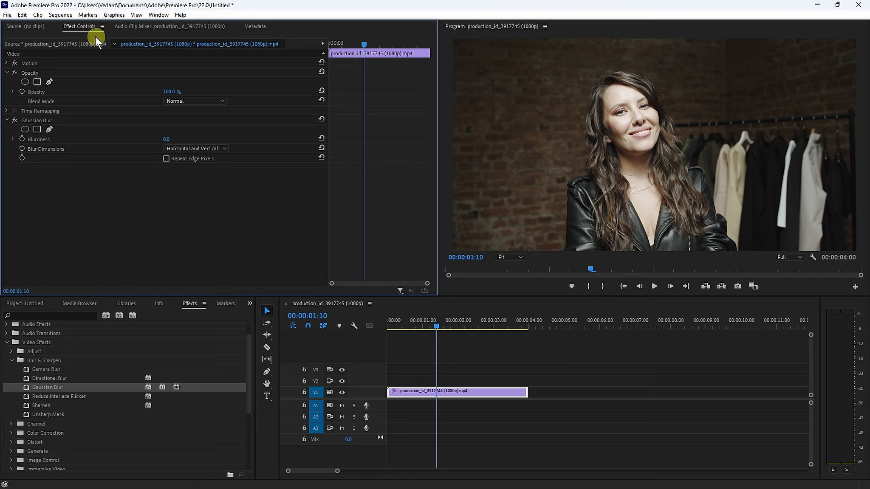
click(153, 15)
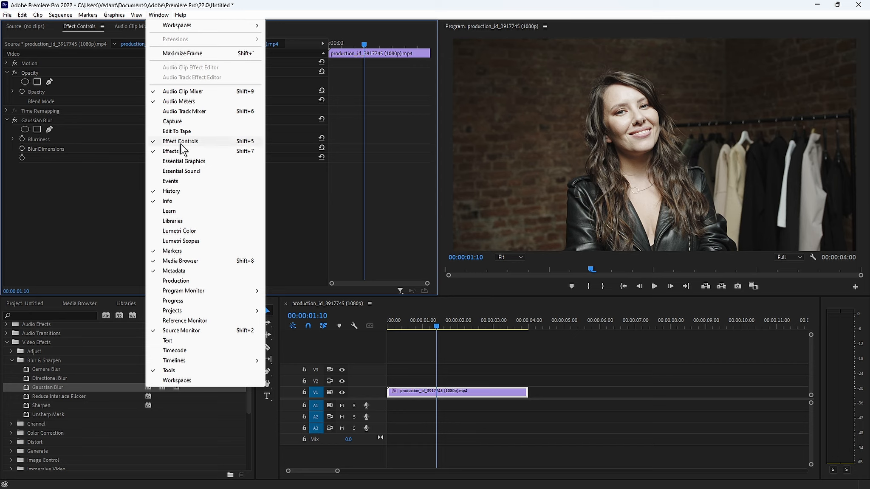
click(88, 183)
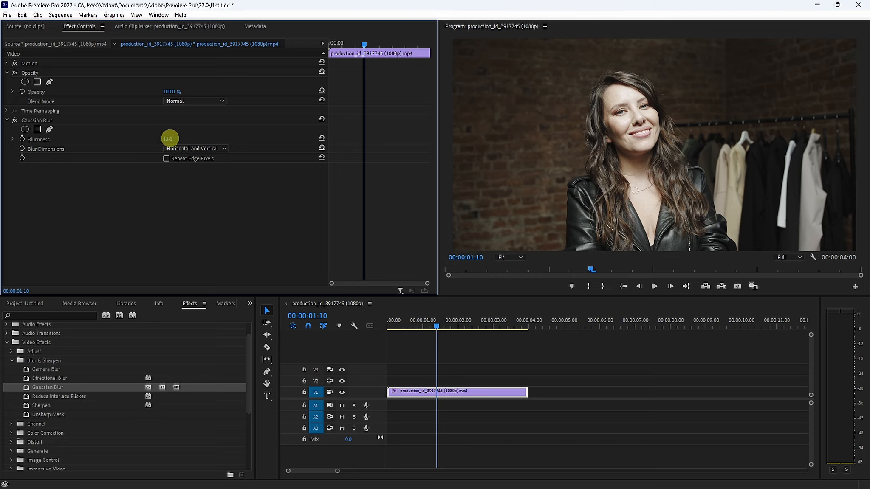
mouse_move(169, 139)
mouse_down()
mouse_move(190, 138)
mouse_move(171, 138)
mouse_up()
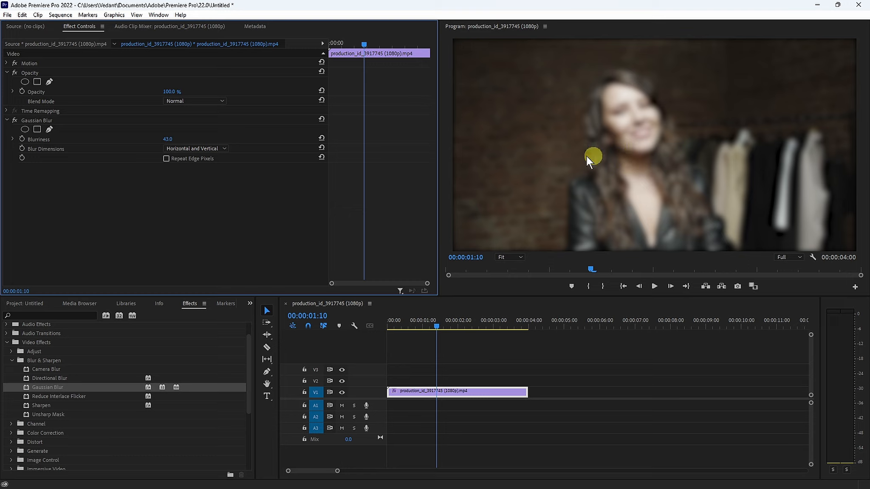
- Try a freeform pen mask around the woman's face for the Gaussian Blur, and delete that mask
click(50, 129)
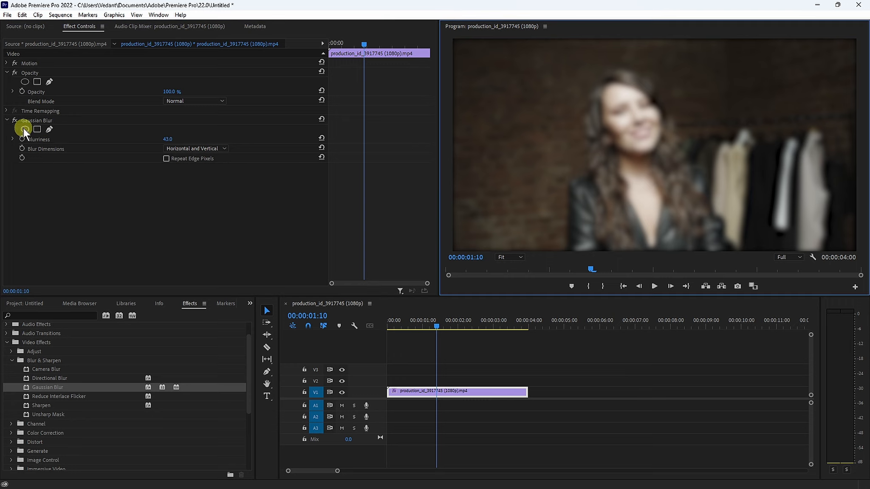
click(50, 130)
click(593, 108)
click(605, 141)
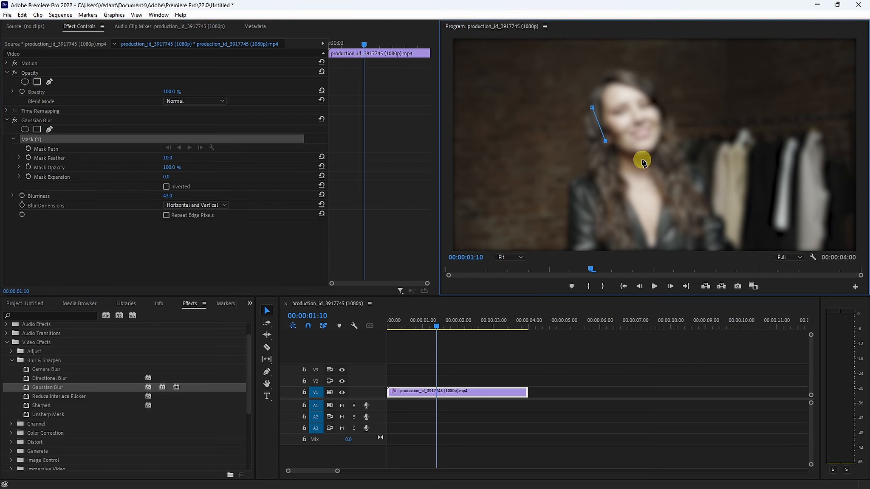
click(642, 160)
click(655, 140)
click(660, 114)
click(646, 91)
click(621, 90)
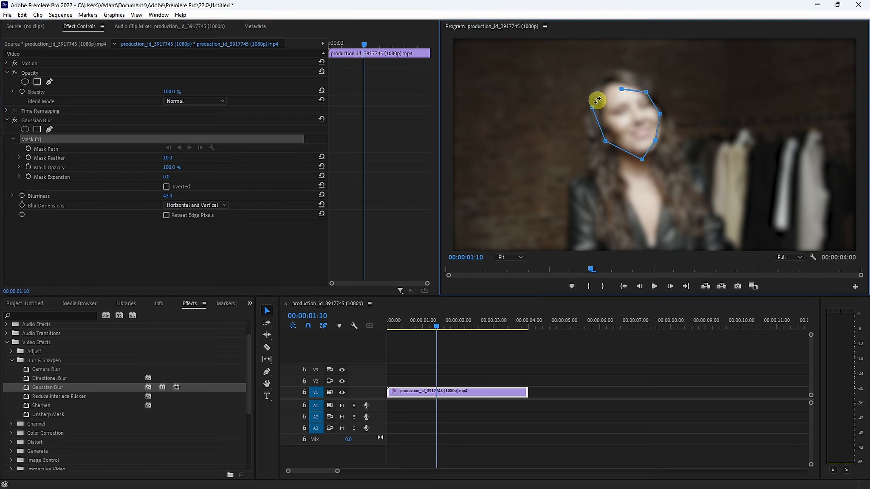
click(592, 107)
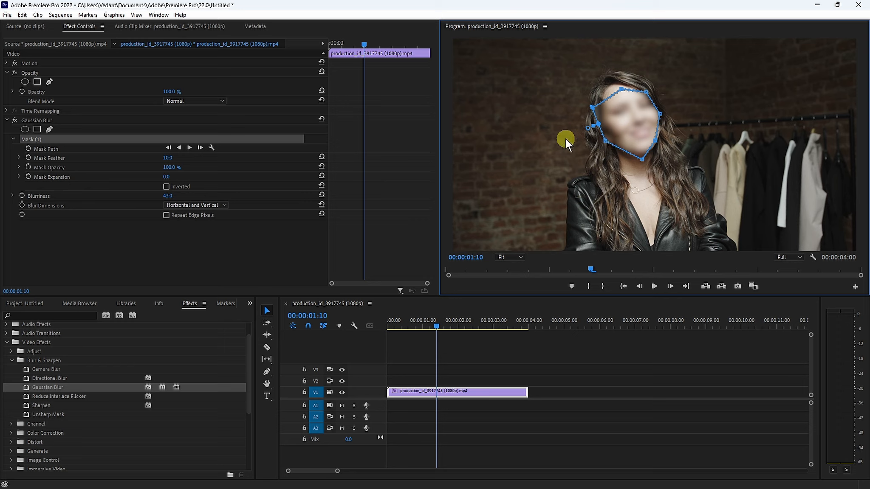
click(45, 139)
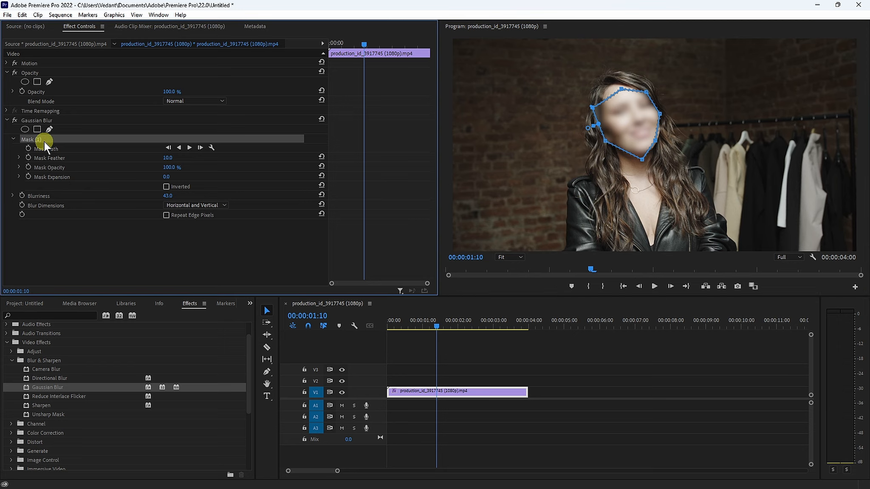
key(Delete)
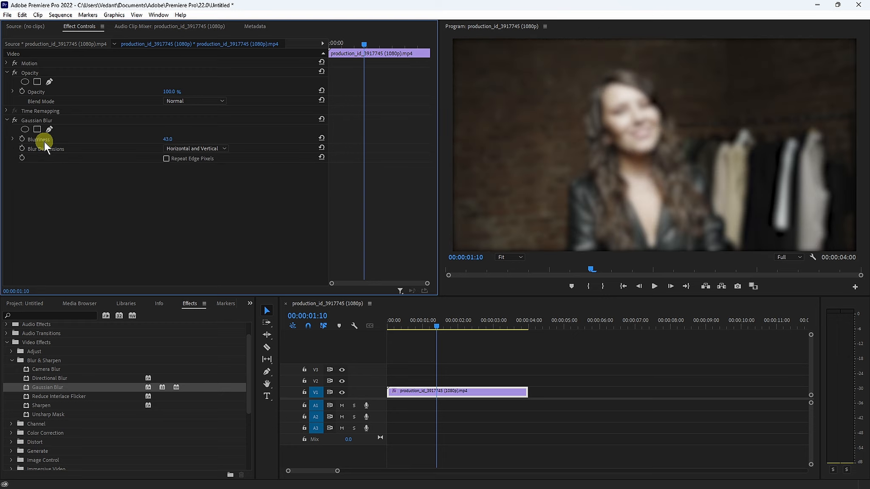
- Add an elliptical mask to the Gaussian Blur and position and resize it to fit the woman's face
click(25, 129)
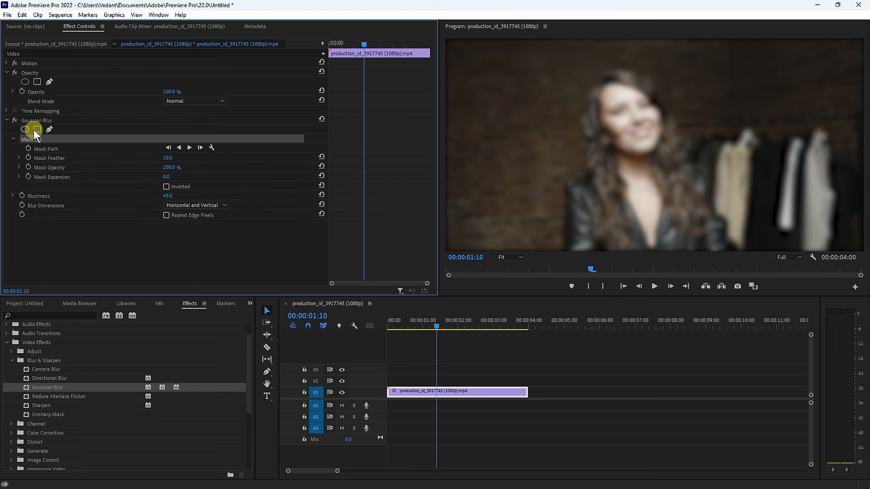
click(653, 155)
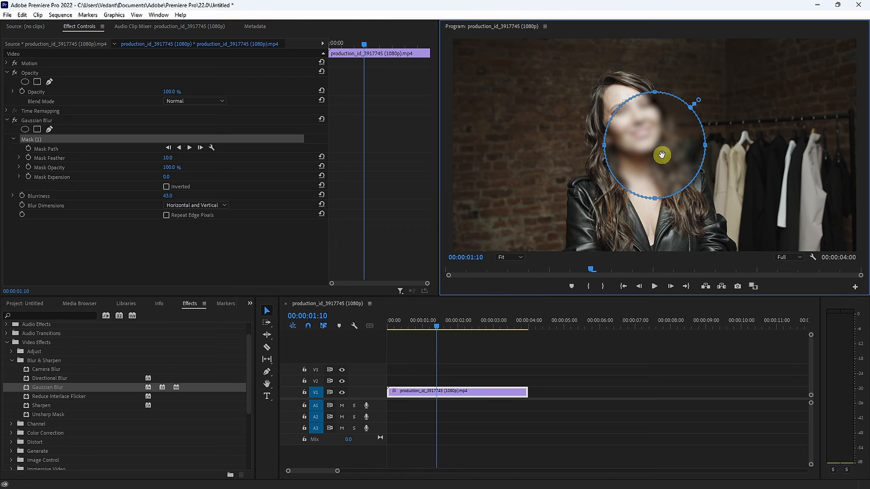
drag(662, 155, 642, 121)
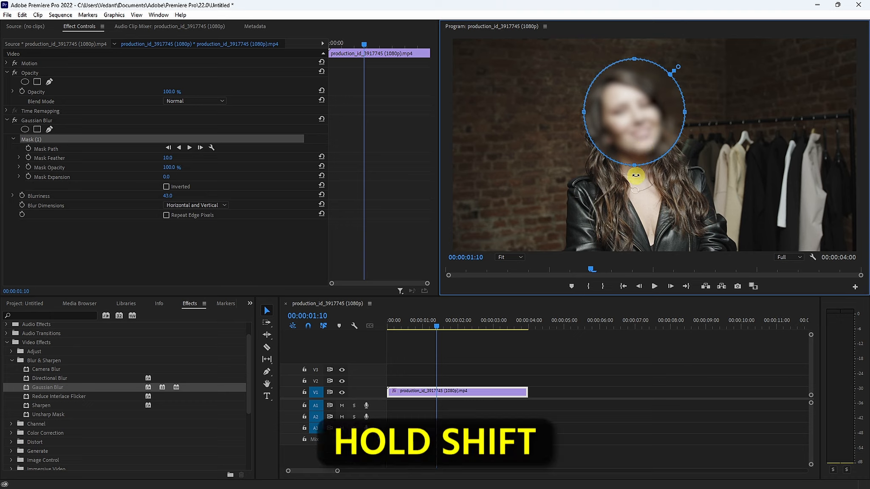
drag(635, 176, 640, 156)
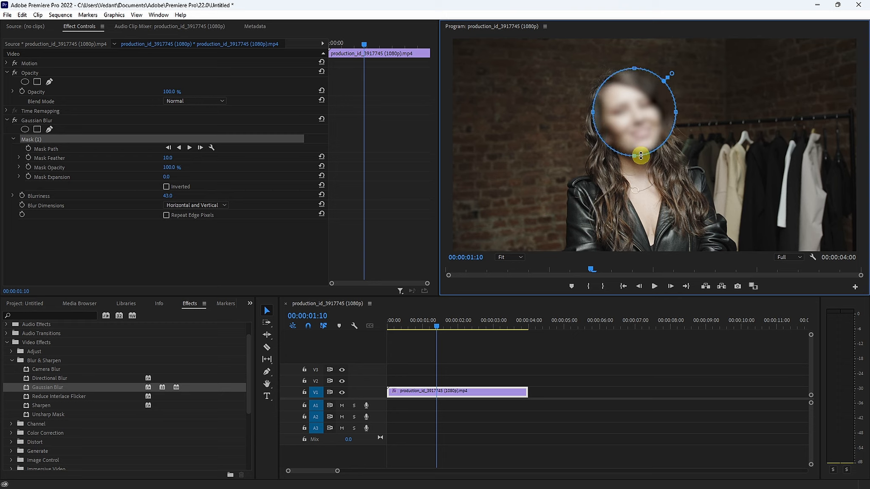
drag(643, 118, 641, 119)
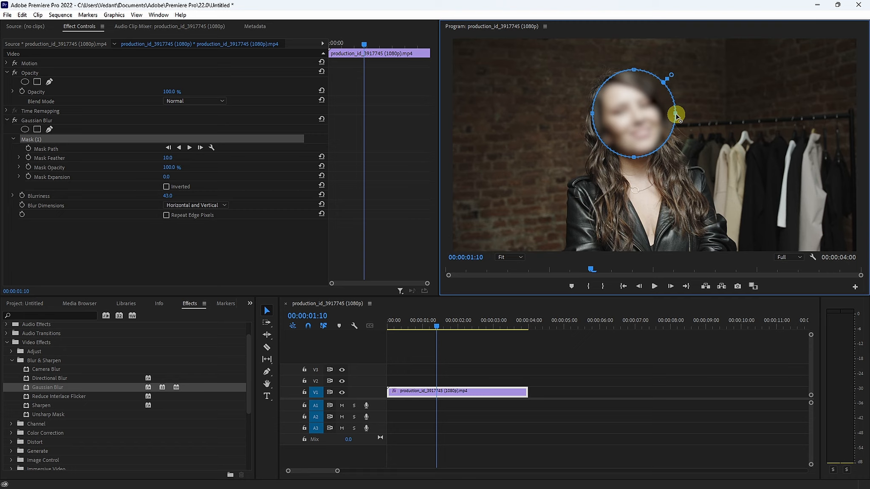
drag(676, 114, 667, 114)
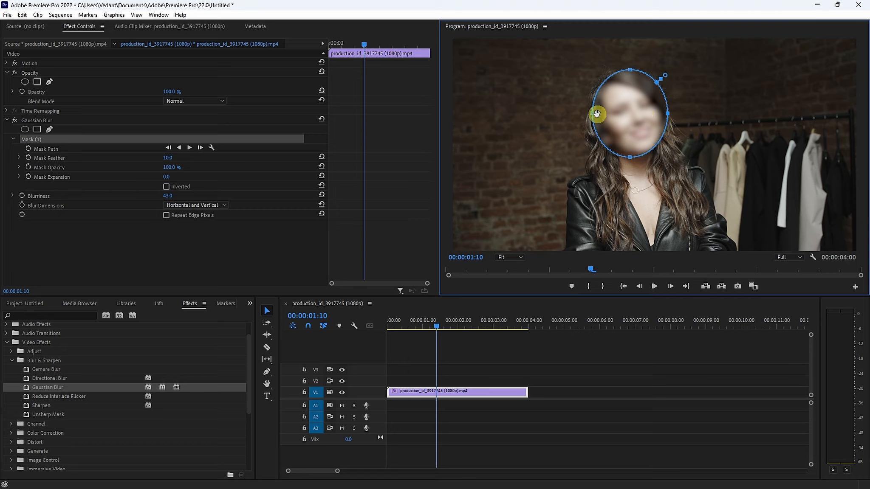
drag(594, 114, 598, 114)
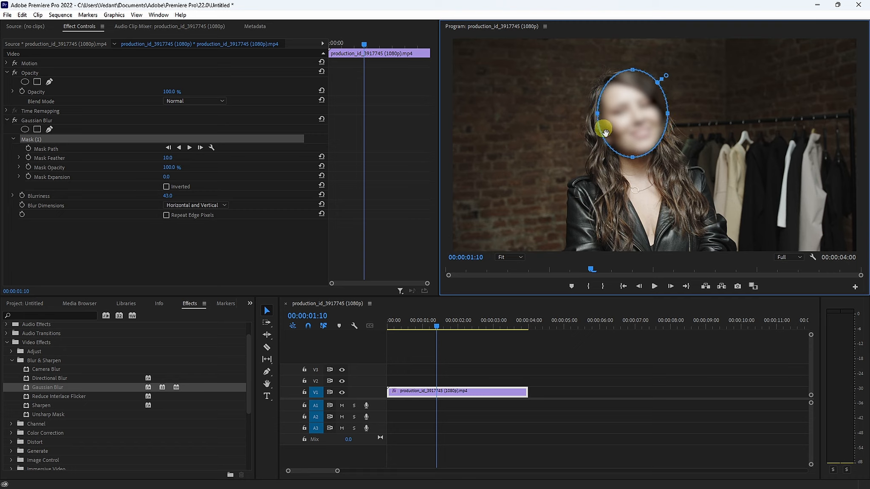
- Go to the first frame of the clip and reposition and shrink the blur mask to fit the face
drag(499, 323, 380, 345)
click(614, 146)
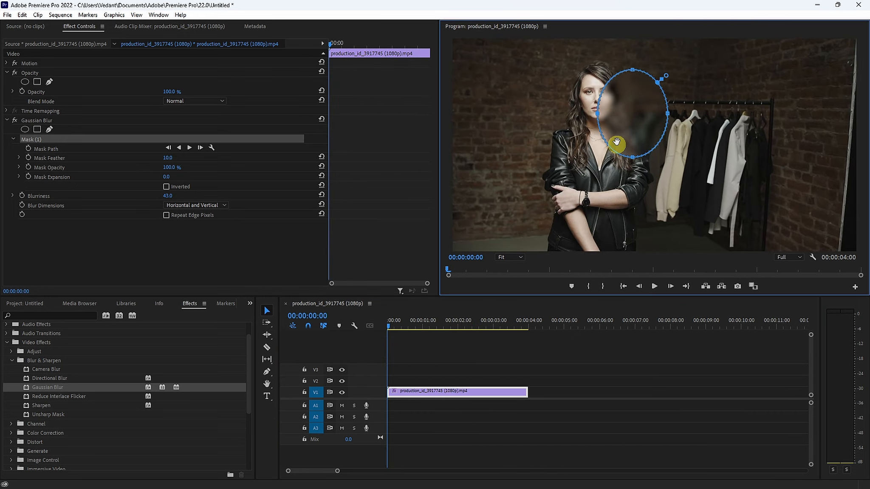
drag(612, 122, 581, 98)
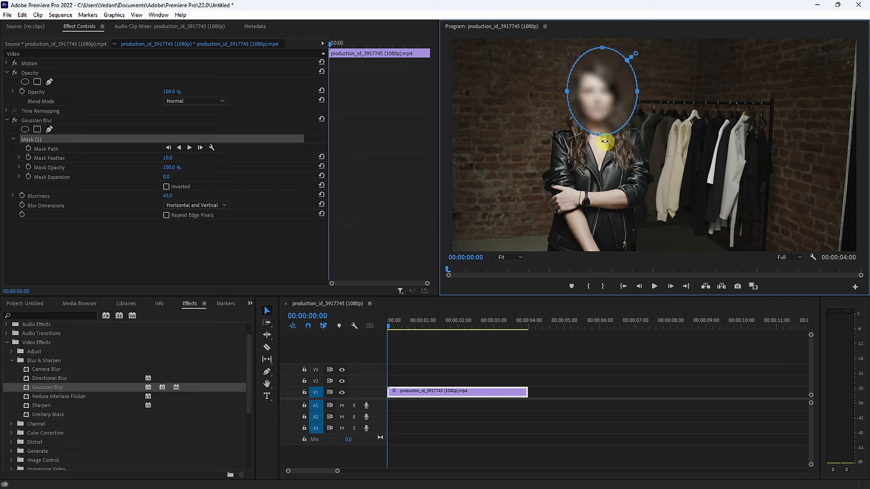
drag(603, 141, 600, 124)
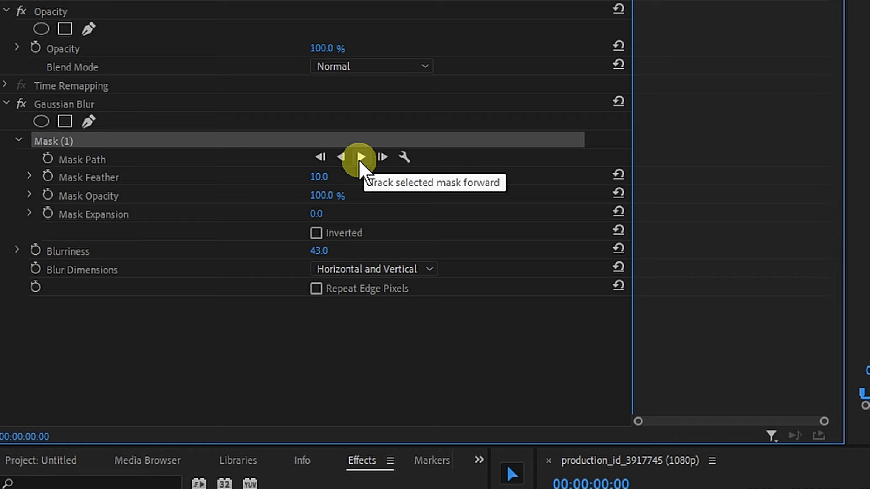
- Track the blur mask forward from the first frame, keeping the Position tracking method
click(404, 157)
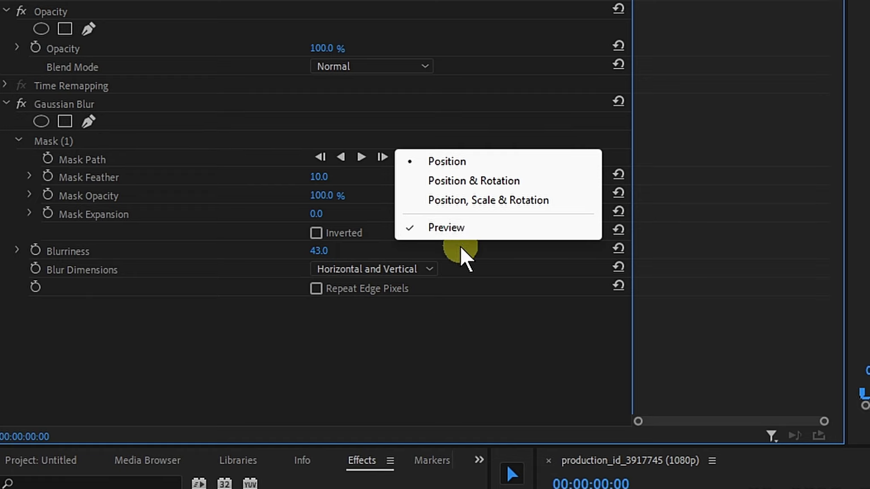
click(388, 332)
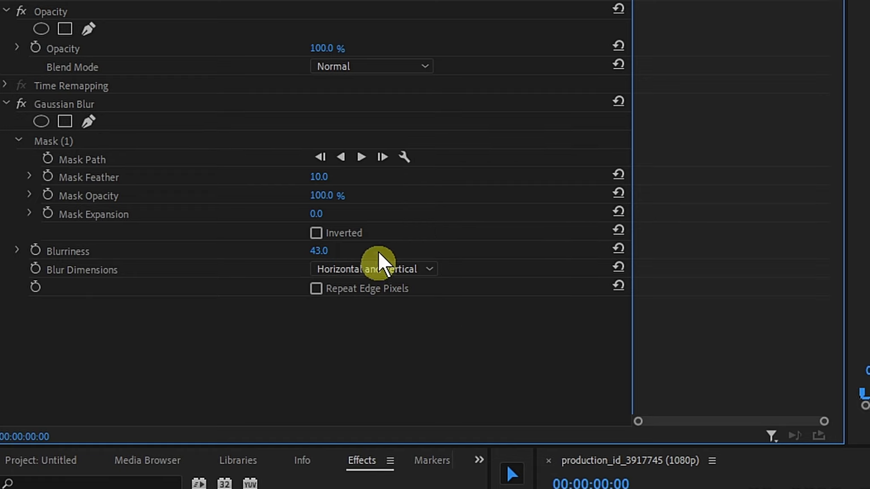
click(360, 158)
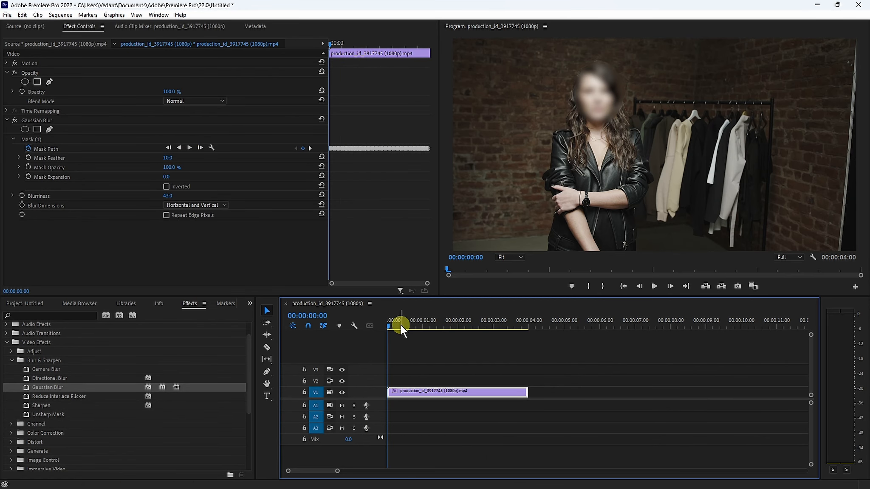
- Realign the blur mask with the face at a frame past the two-second mark and track it forward from there
drag(403, 327, 472, 325)
click(62, 139)
drag(636, 111, 634, 149)
click(191, 149)
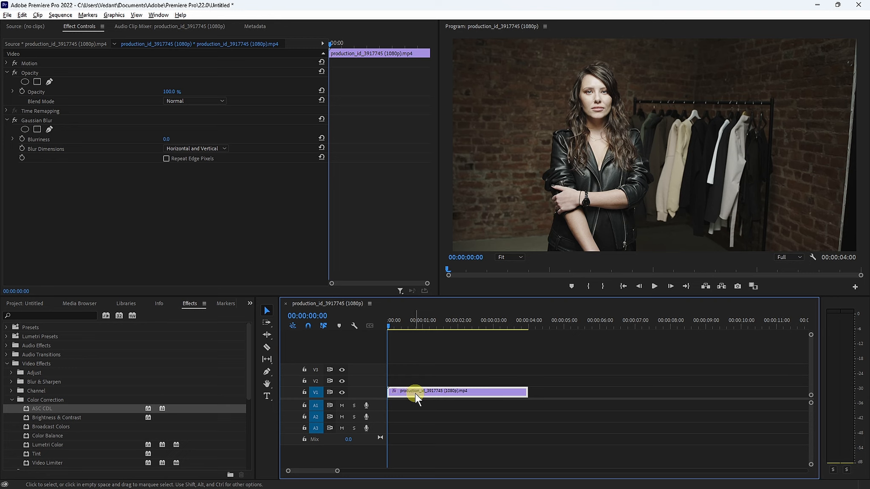
- Duplicate the clip onto track V2 and add an elliptical Opacity mask around the face on the copy
mouse_move(416, 393)
mouse_down()
mouse_move(416, 382)
mouse_move(426, 385)
mouse_up()
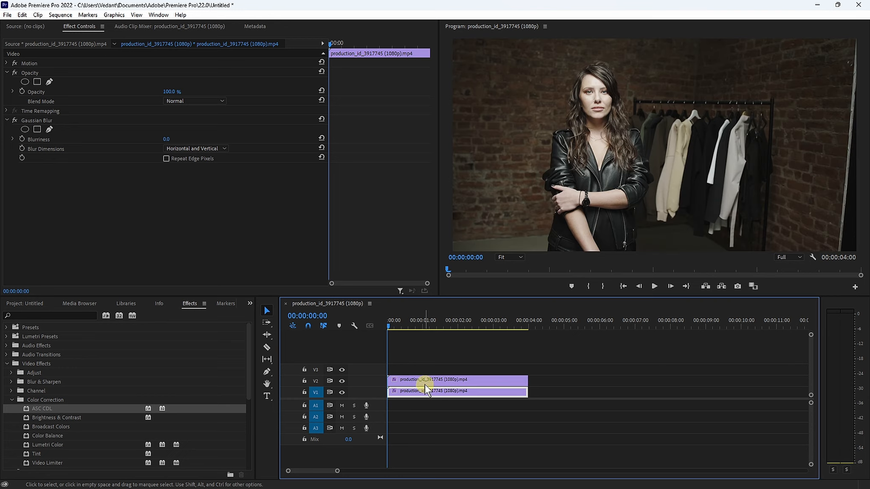
click(427, 381)
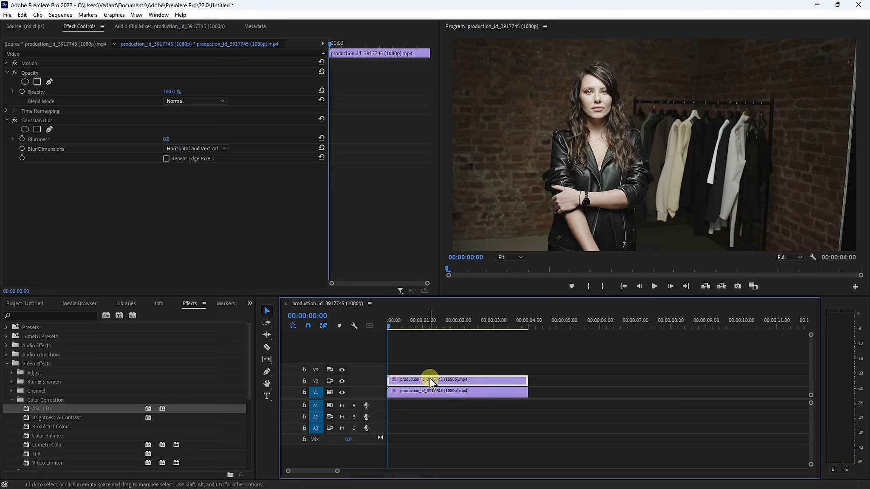
click(25, 81)
drag(728, 208, 603, 98)
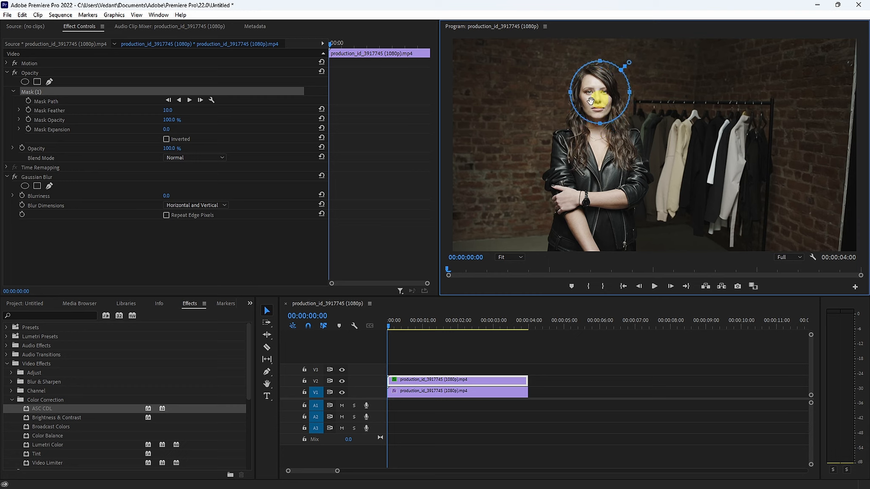
- Set the masked V2 clip's blend mode to Multiply and deselect the clip
click(109, 136)
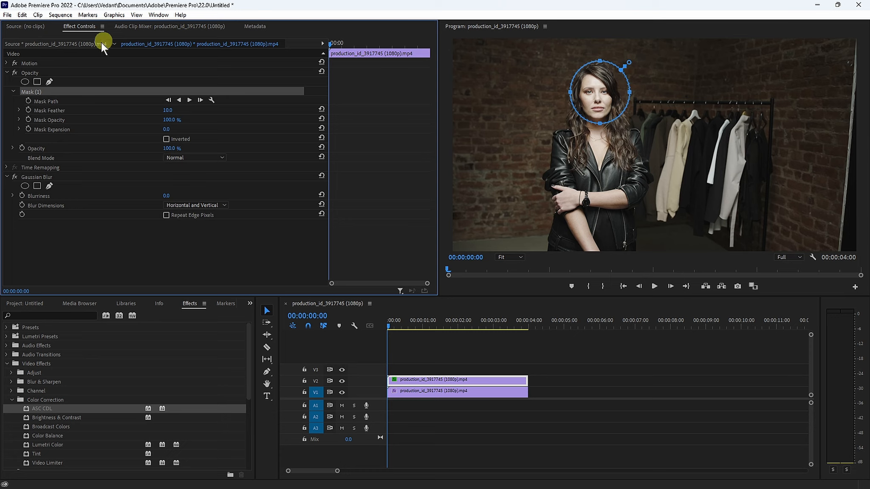
click(190, 157)
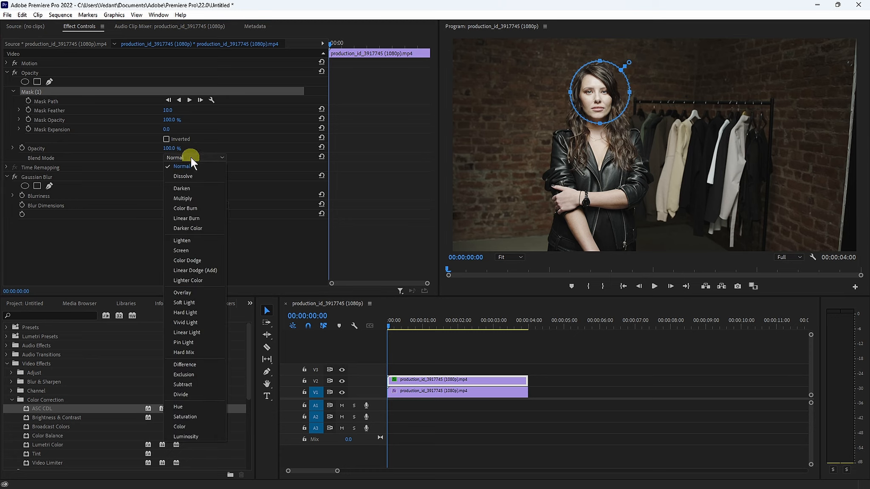
click(189, 199)
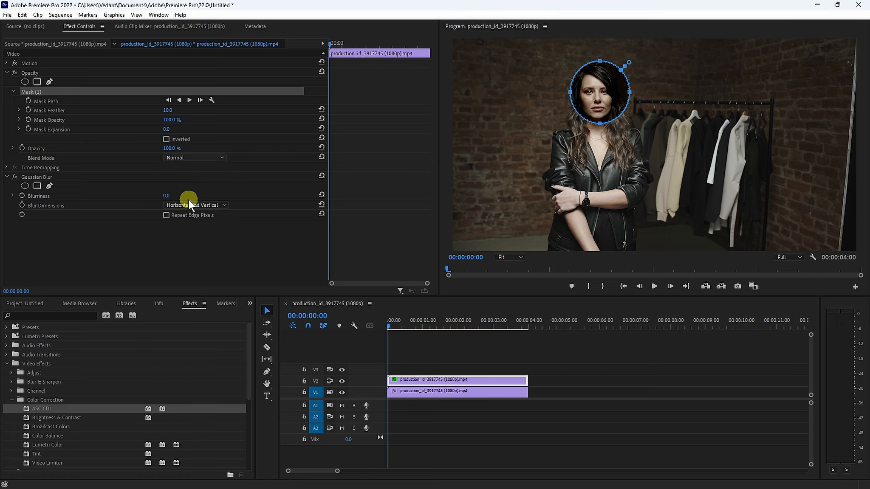
click(532, 362)
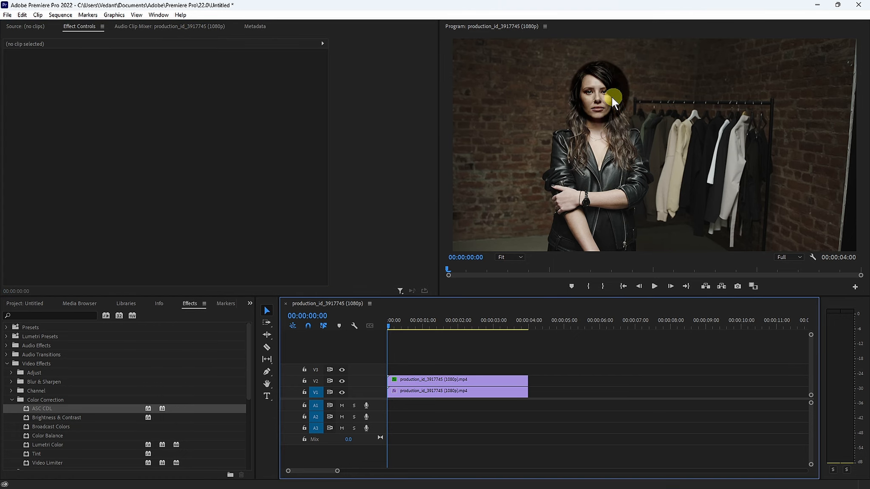